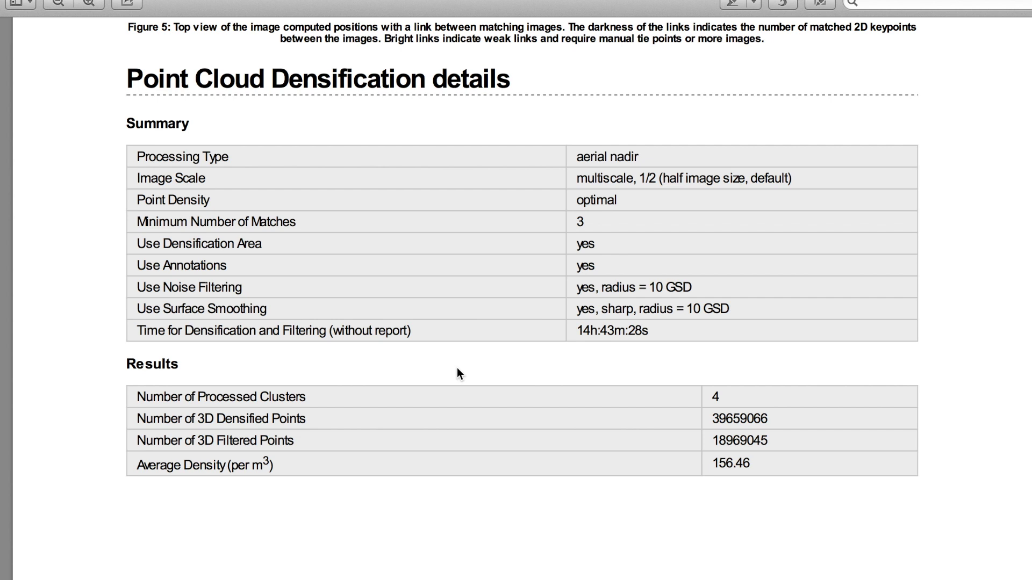
Return to the Dropbox folder and scroll to the transparent Caliterra mosaic TIF
key("super+Tab")
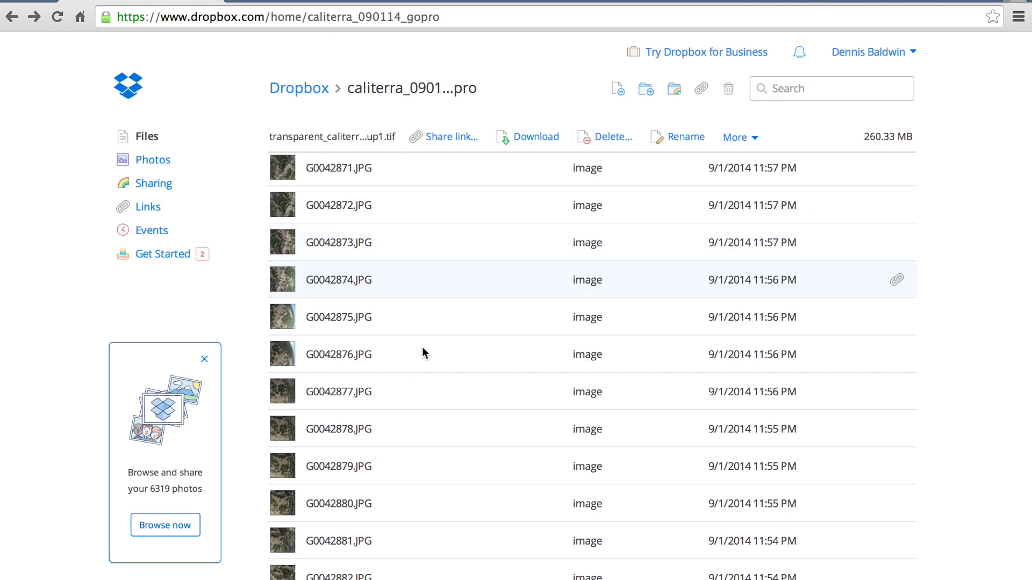
scroll(506, 311, "down", 2)
scroll(505, 308, "down", 15)
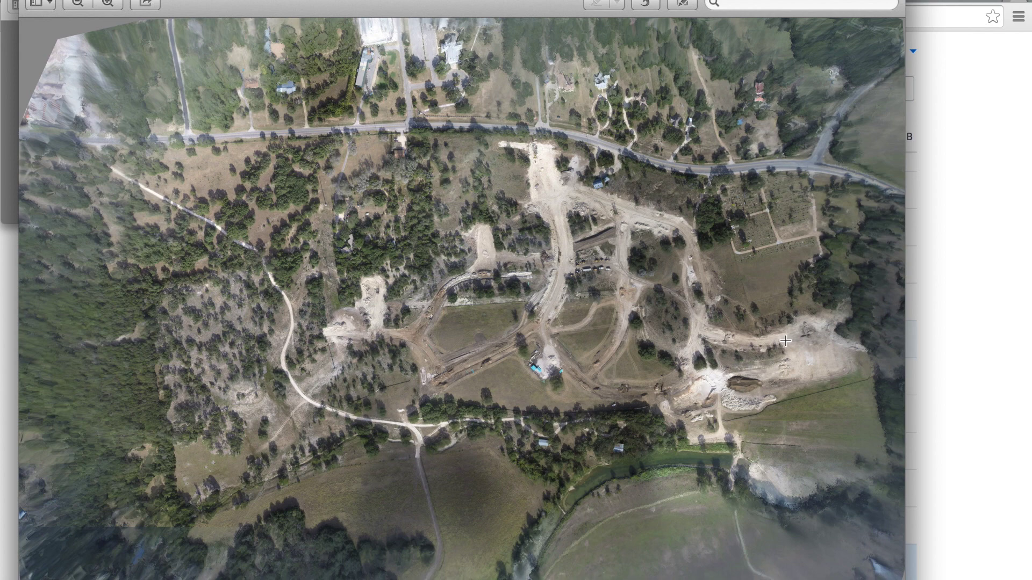
Zoom into the mosaic's construction area, zoom back out to the whole site, and close the image
left_click(112, 3)
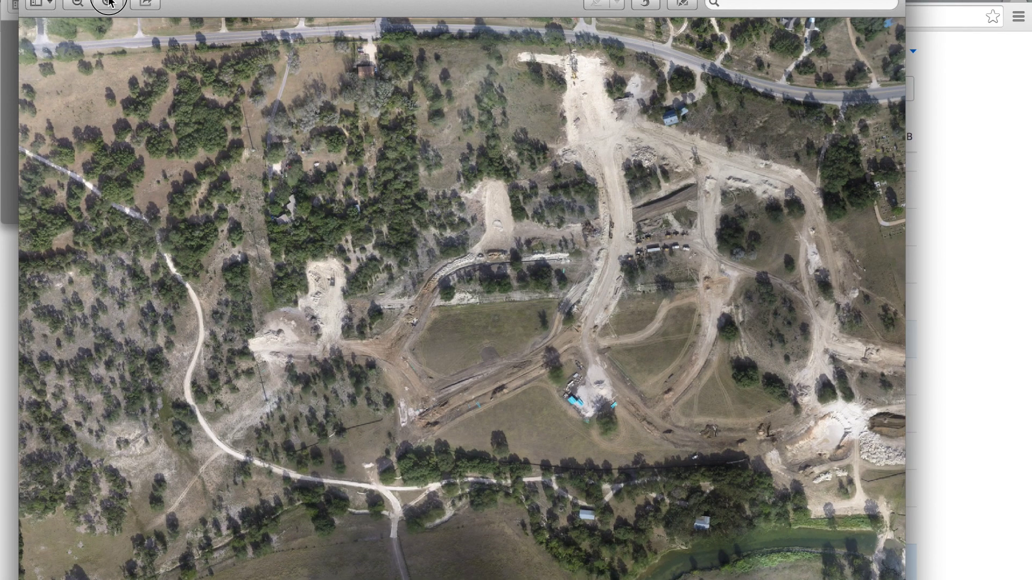
left_click(108, 3)
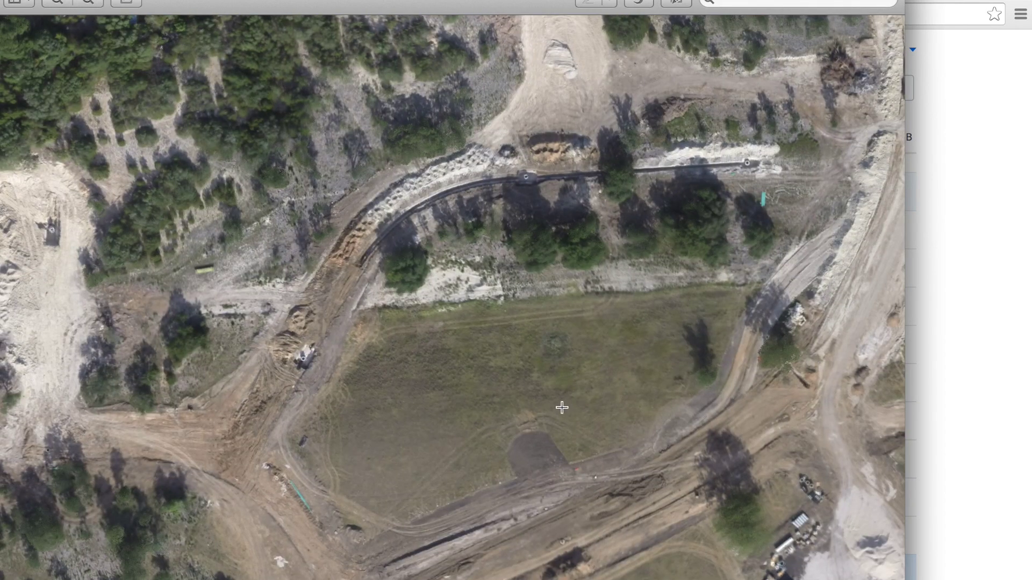
left_click(60, 3)
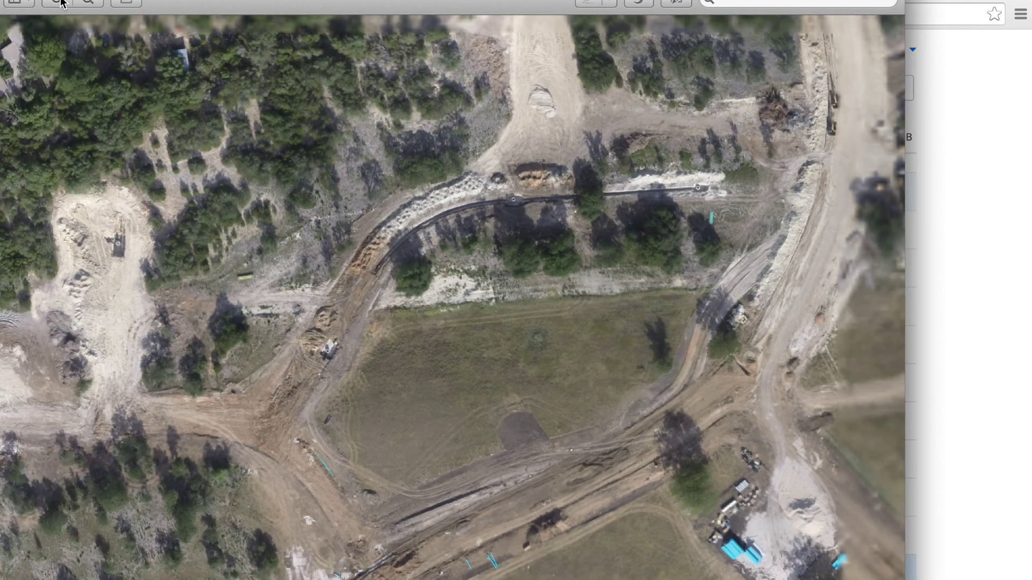
left_click(60, 3)
left_click(60, 3)
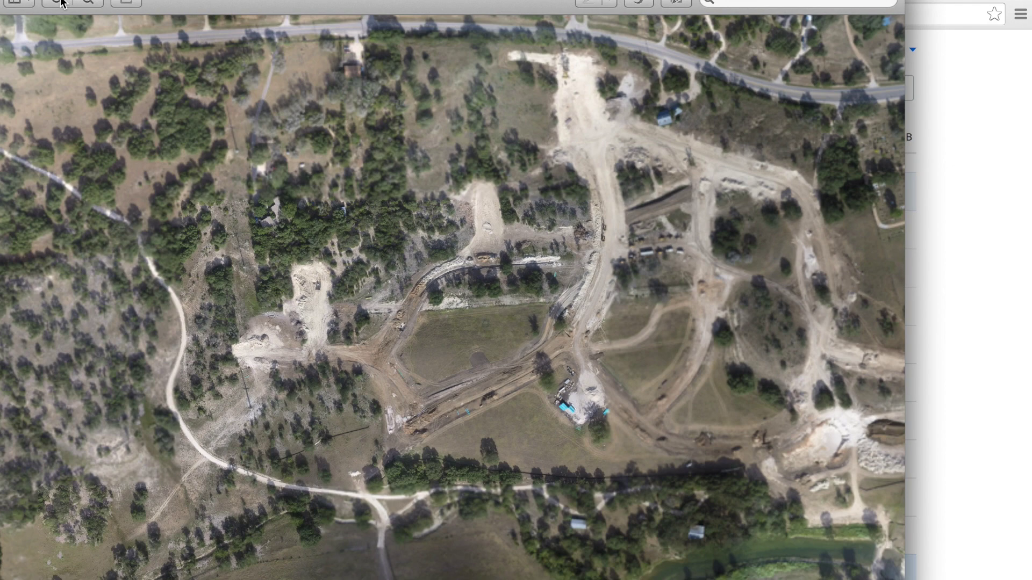
left_click(60, 2)
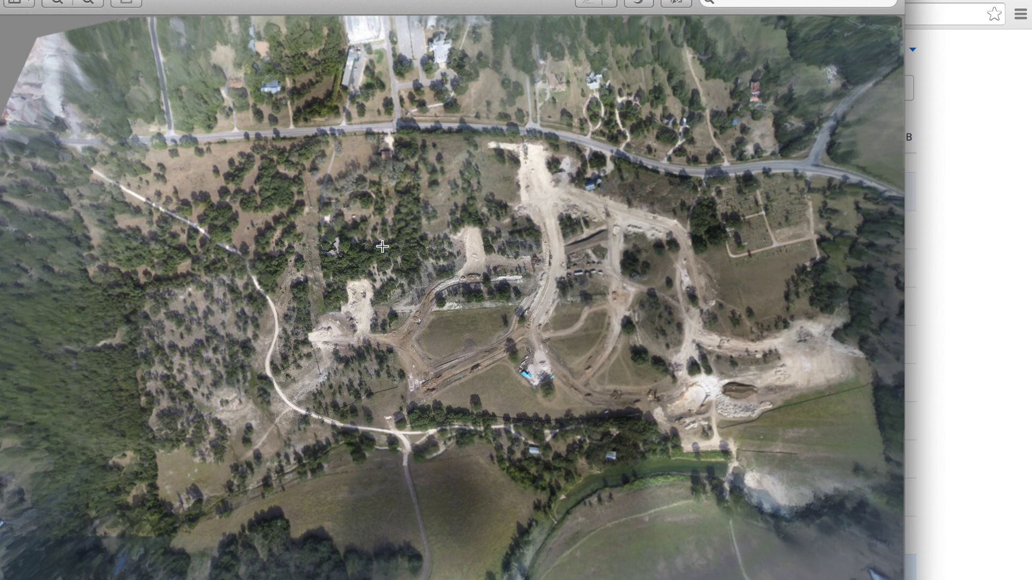
key("super+w")
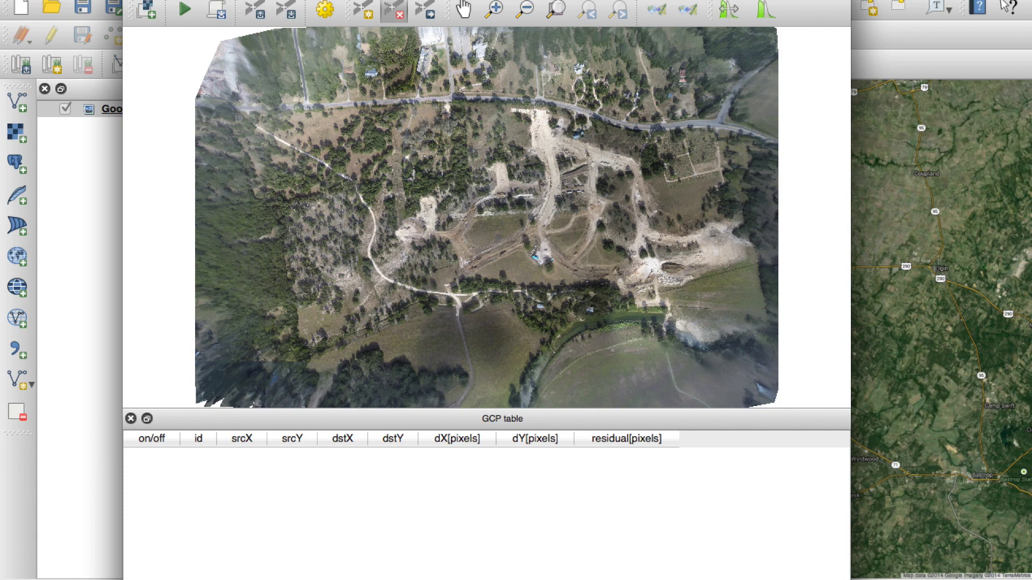
Add a first GCP on the mosaic's upper left, matched to its spot on the Google Hybrid map
left_click(885, 48)
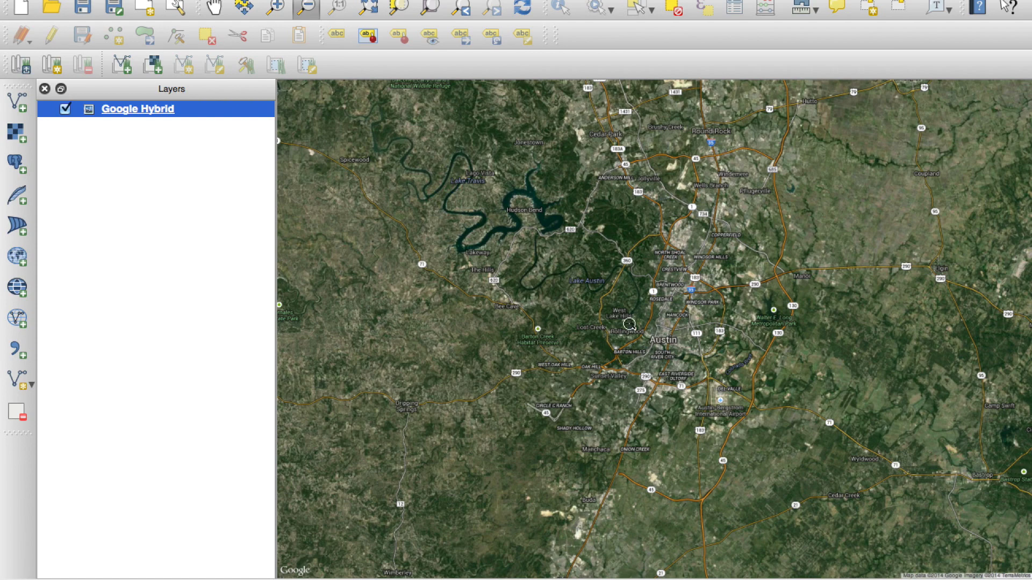
key("ctrl+Down")
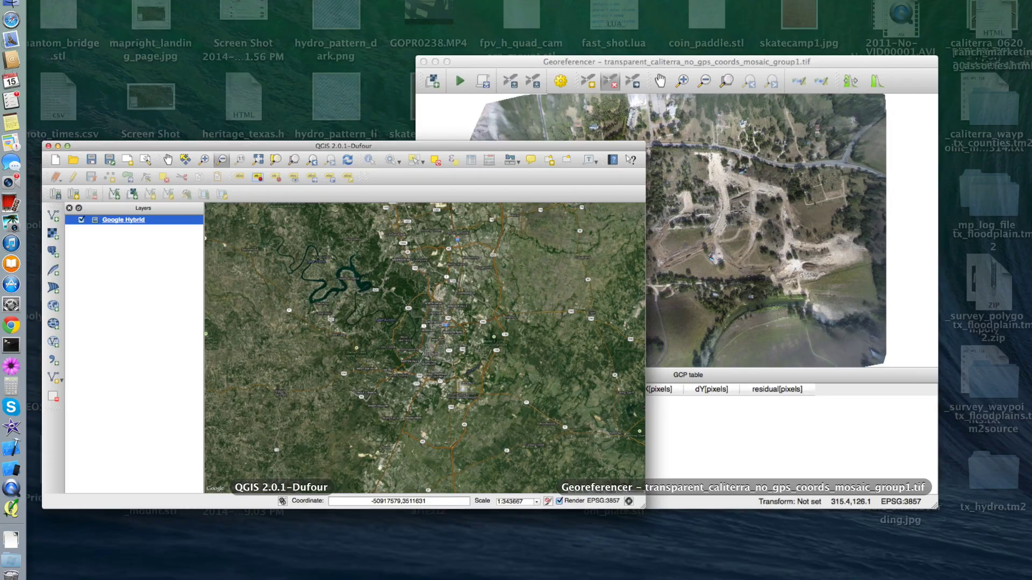
left_click(574, 281)
left_click(359, 16)
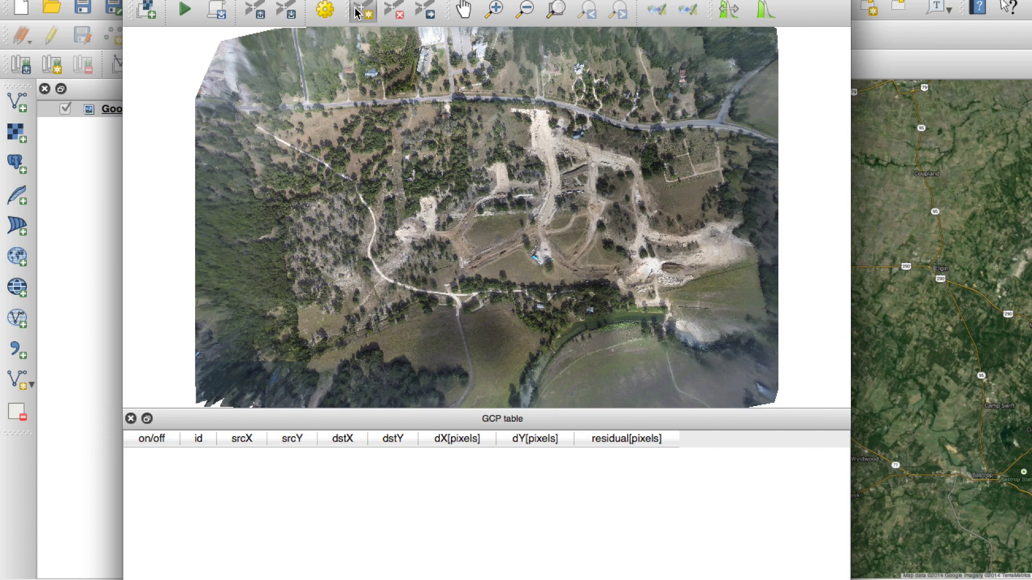
left_click(353, 125)
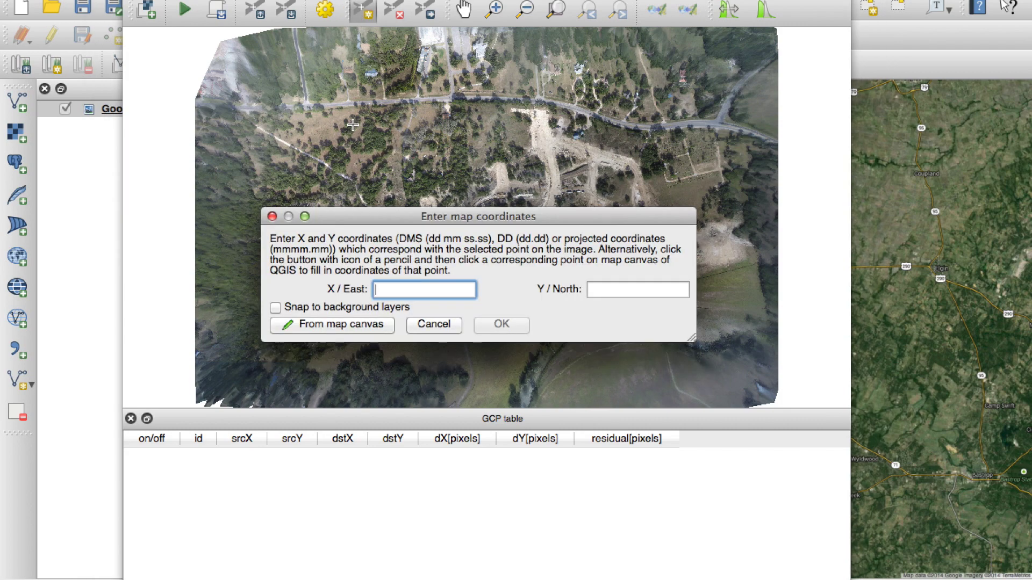
left_click(328, 327)
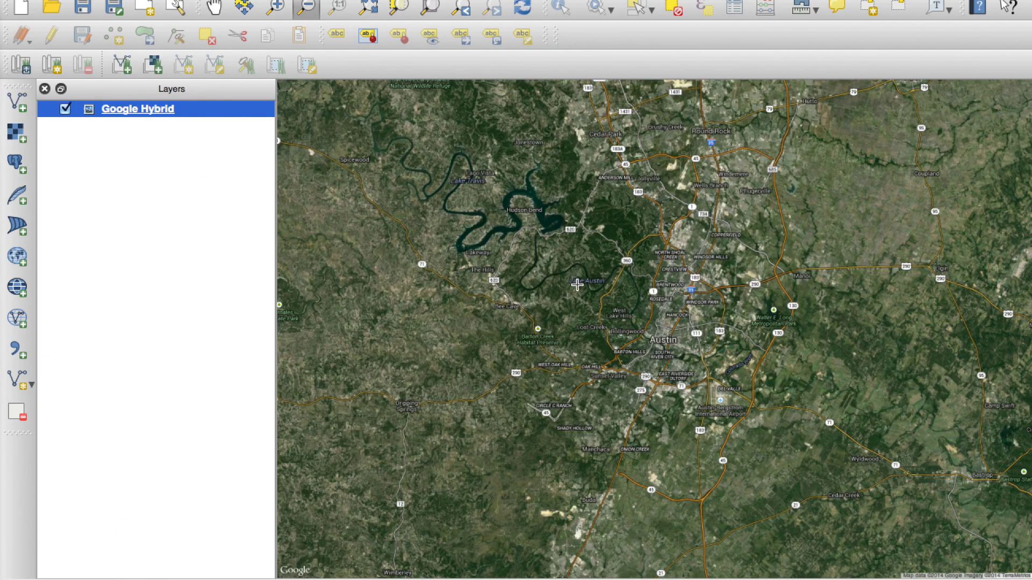
left_click(574, 276)
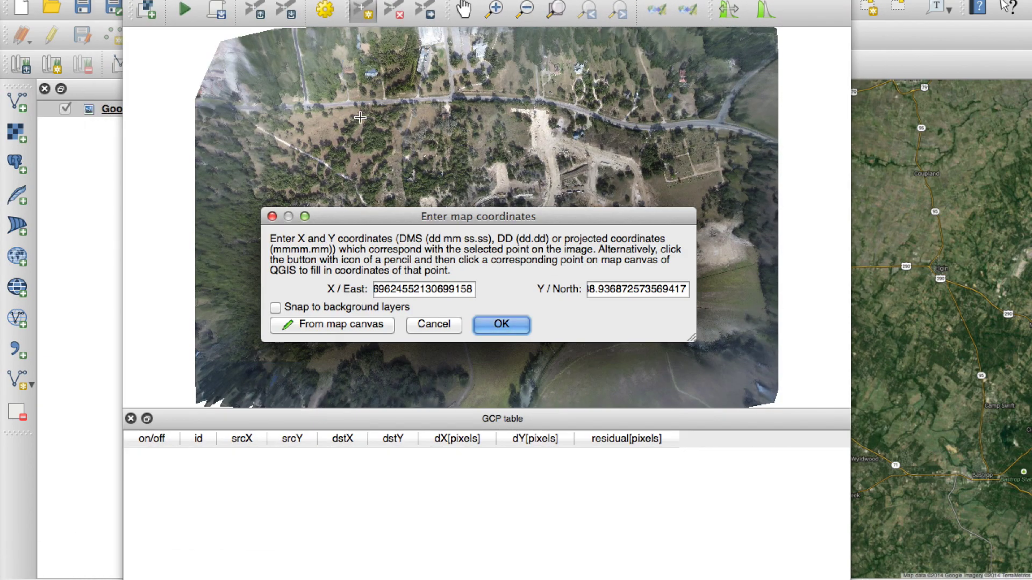
left_click(493, 324)
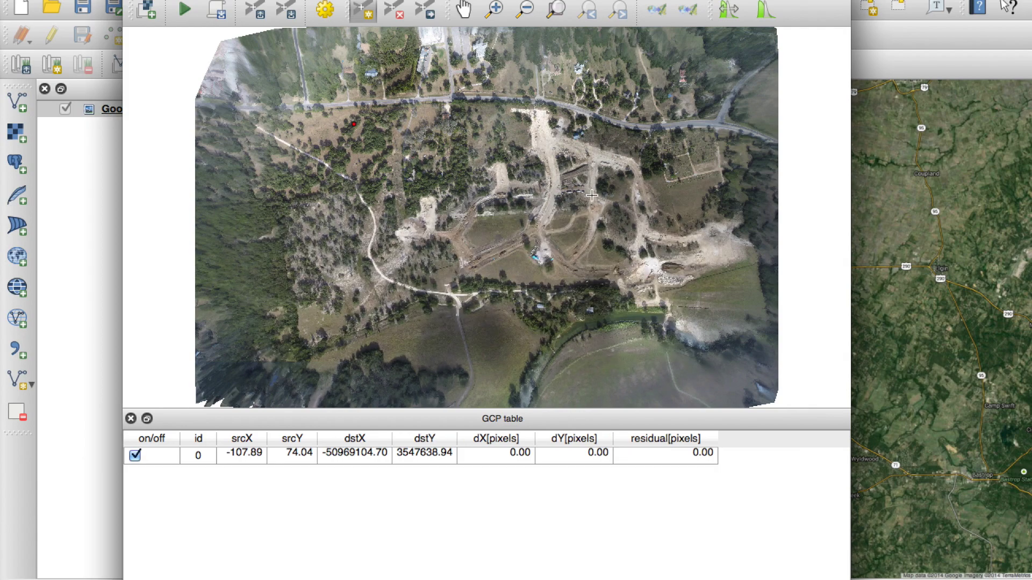
Add a second GCP on the mosaic, matched to its spot on the reference map
left_click(665, 168)
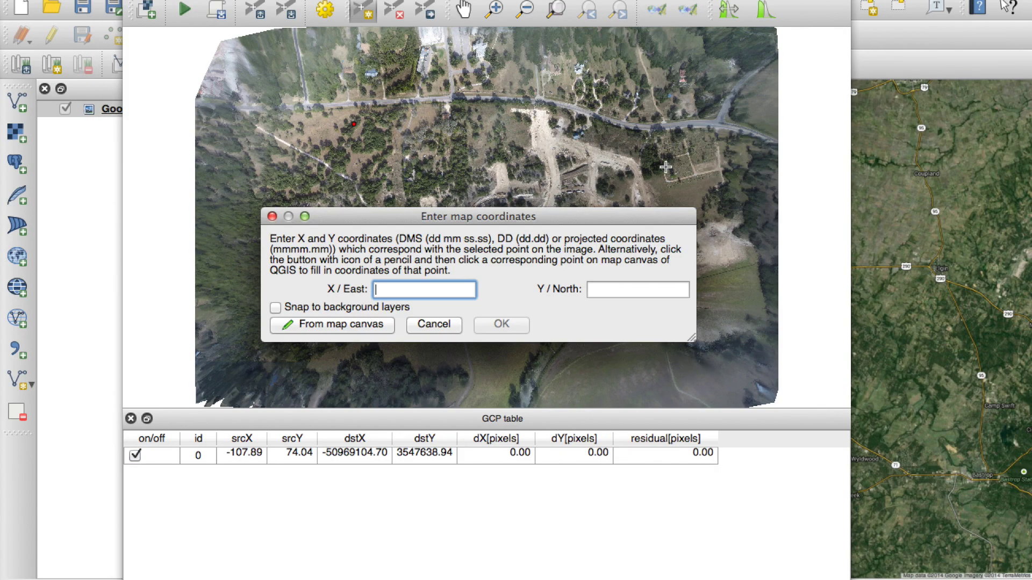
left_click(391, 326)
left_click(661, 324)
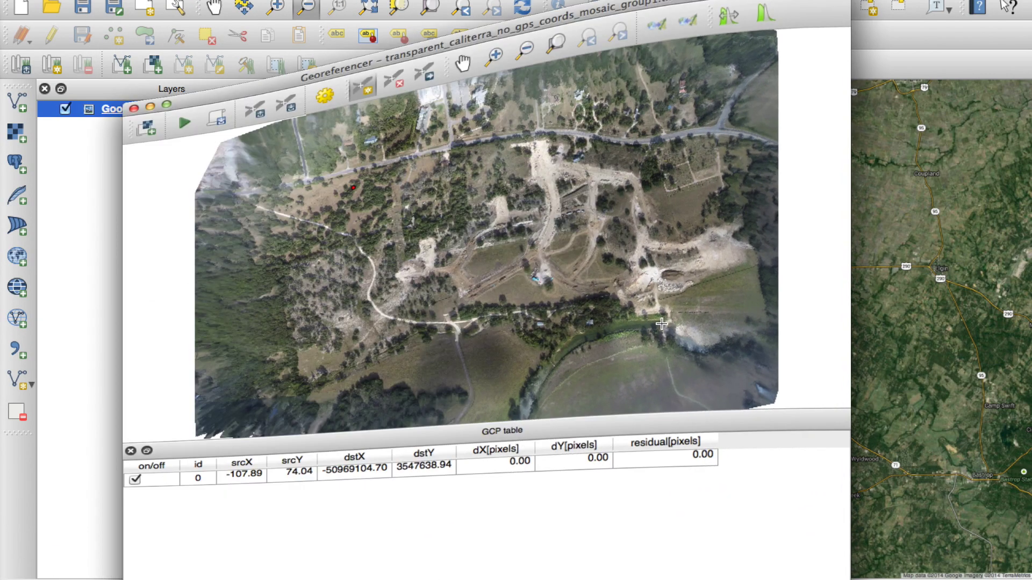
left_click(493, 323)
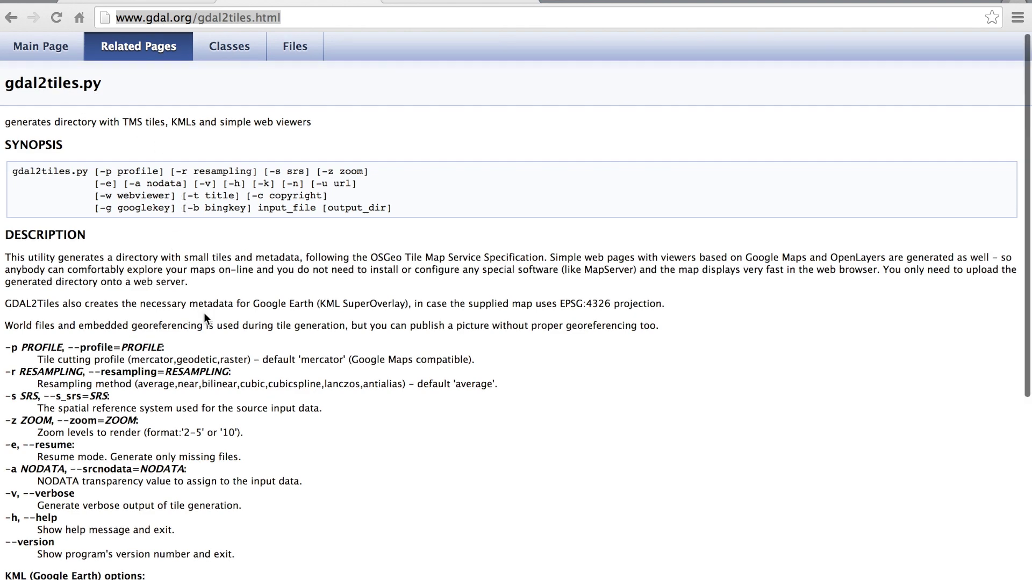
Scroll back up the gdal2tiles.py docs, then move to the caliterra_aerial map tab
scroll(204, 317, "up", 1)
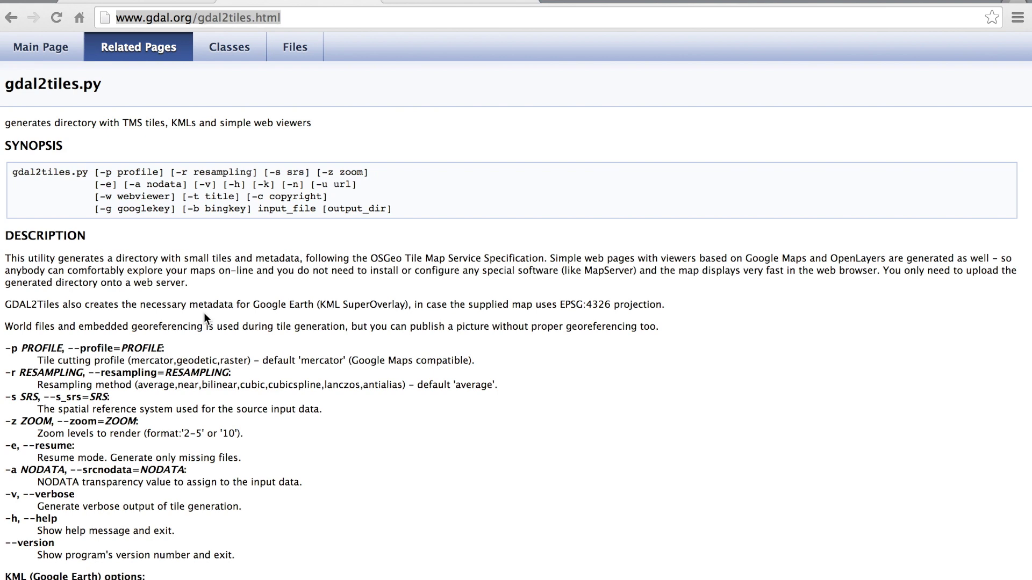
key("ctrl+Tab")
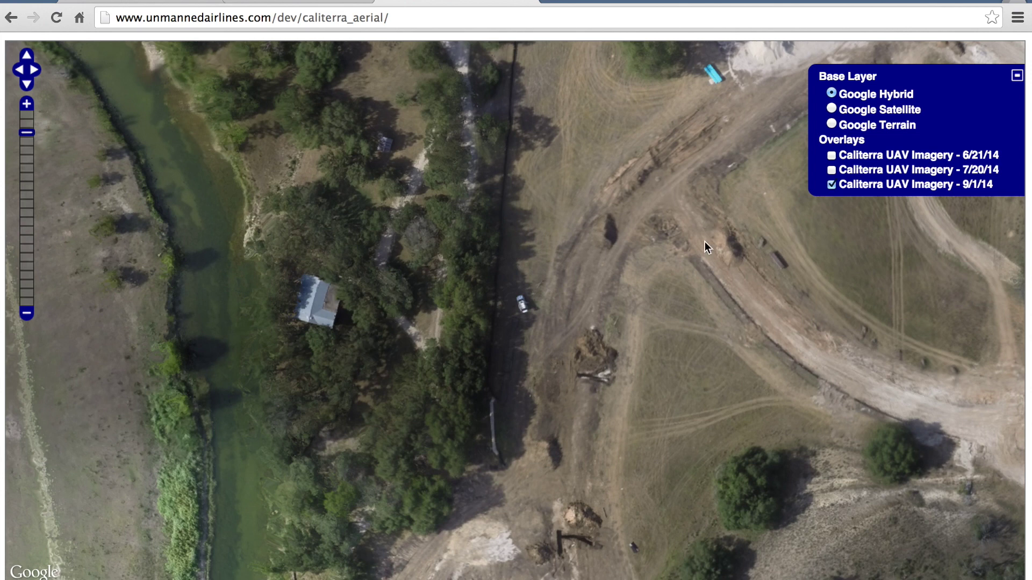
Toggle the Caliterra UAV Imagery - 9/1/14 overlay off and on to compare with Google Hybrid
left_click(832, 184)
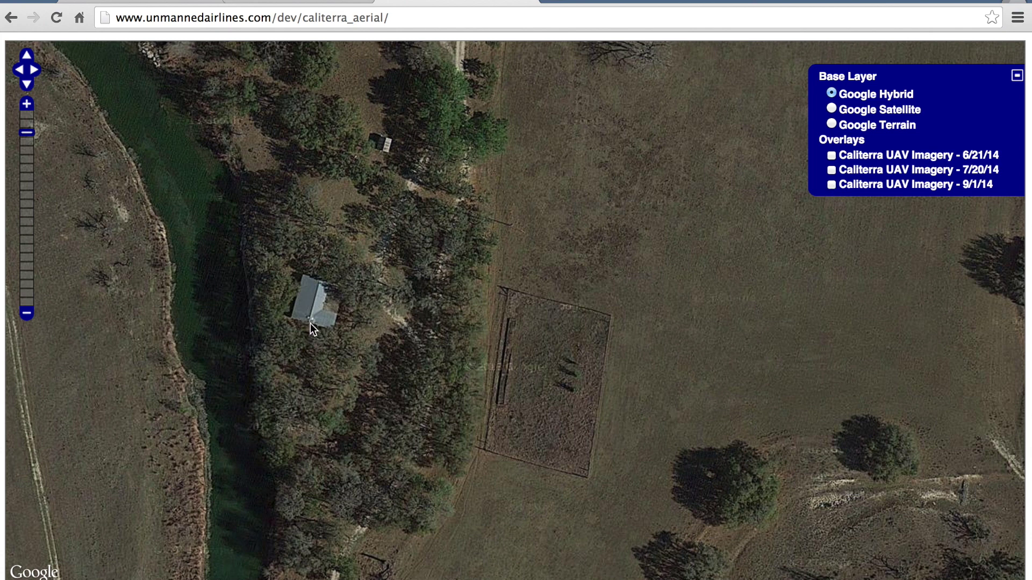
left_click(831, 185)
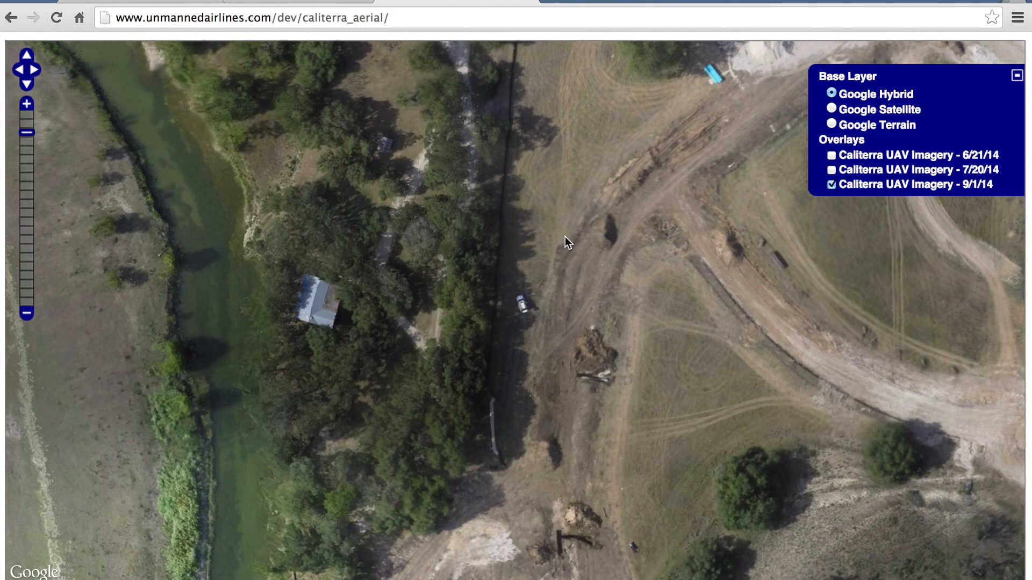
left_click(831, 184)
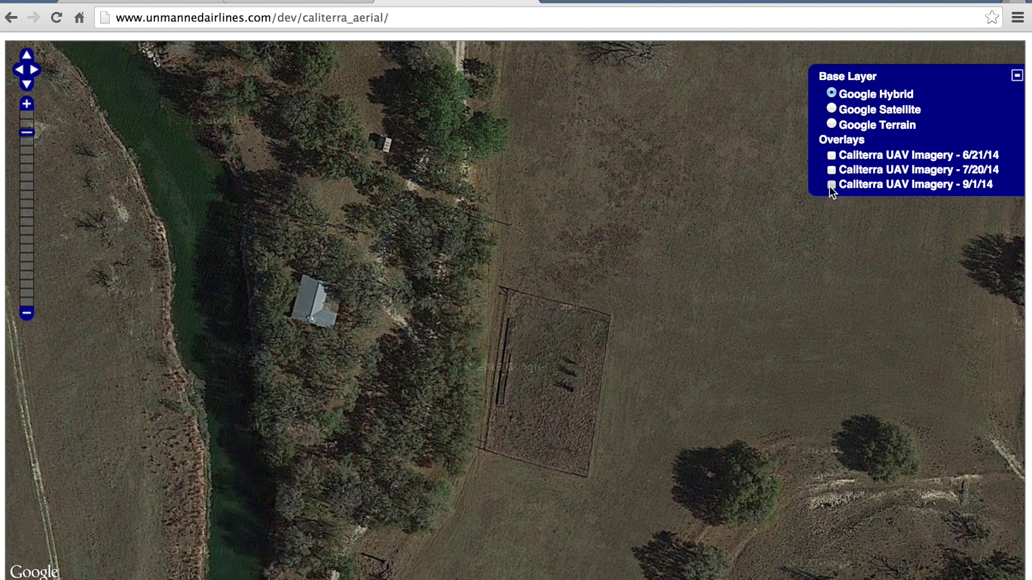
left_click(831, 184)
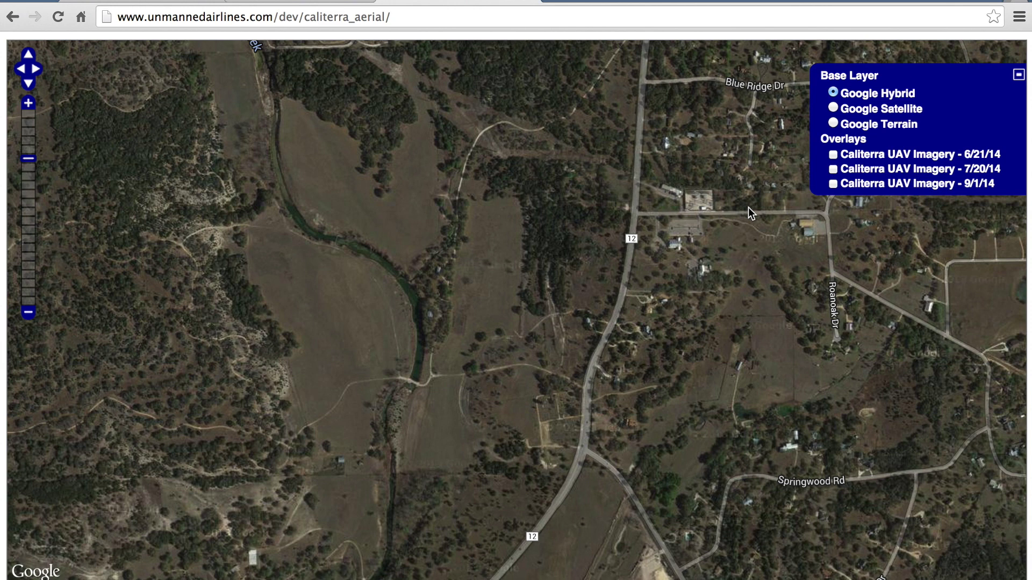
Turn on the 6/21/14, 7/20/14 and 9/1/14 UAV overlays and zoom into the site
left_click(833, 155)
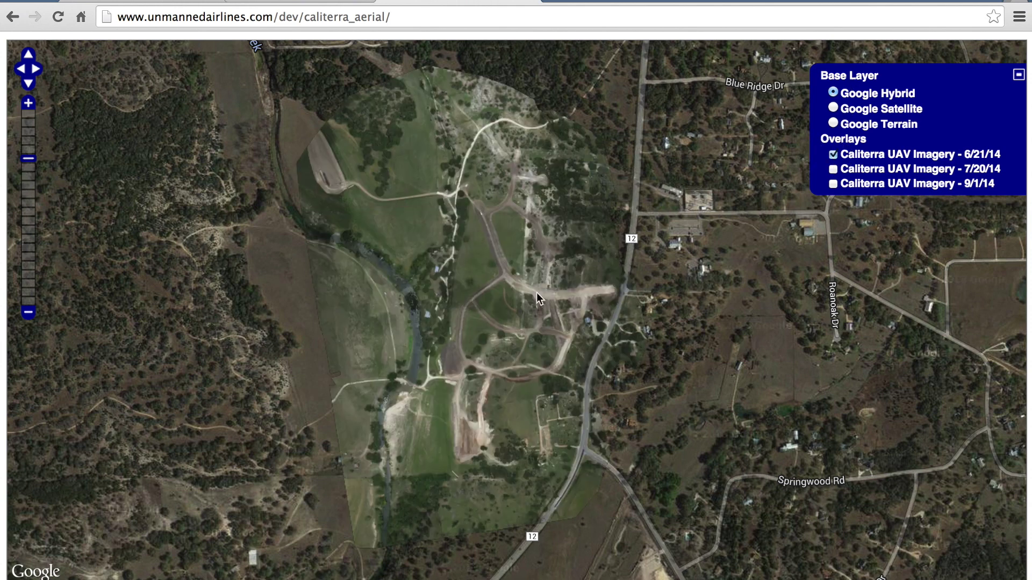
left_click(833, 170)
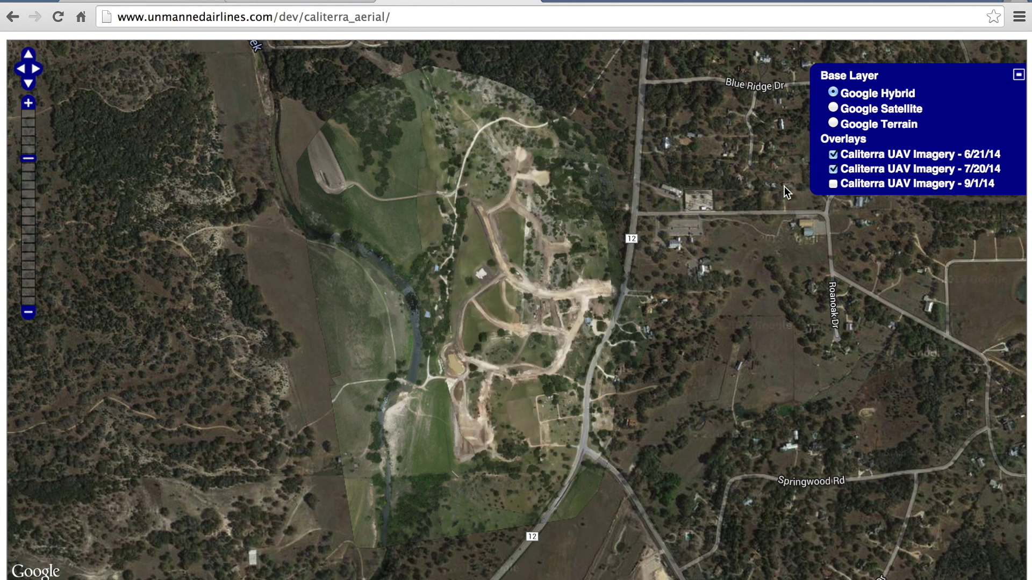
left_click(833, 183)
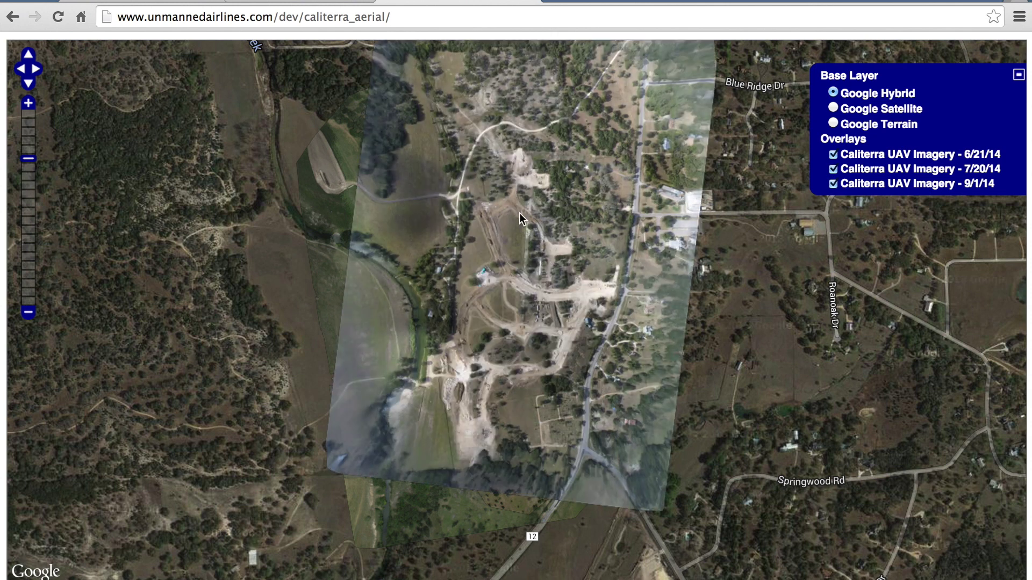
scroll(520, 218, "up", 1)
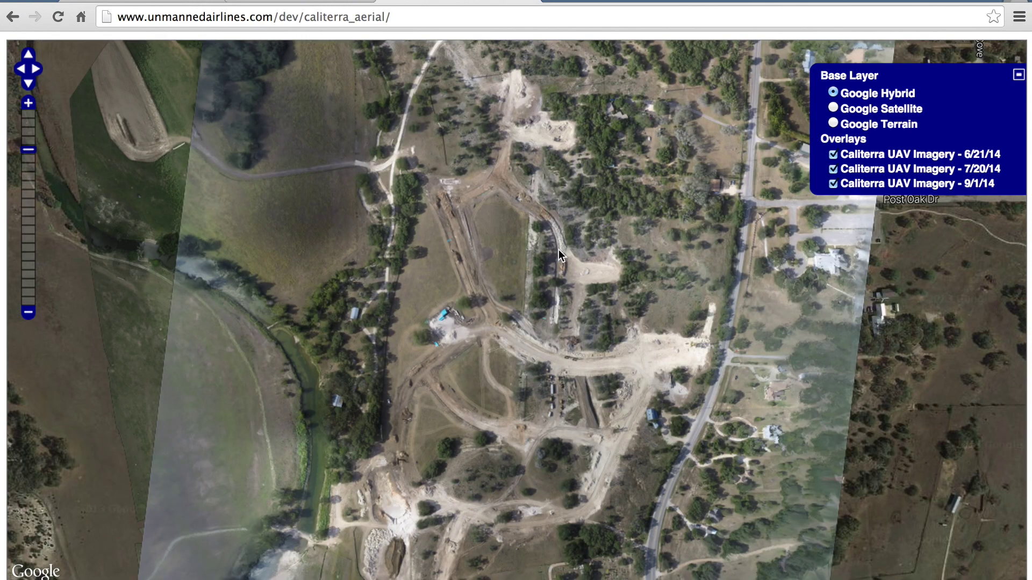
scroll(493, 239, "up", 1)
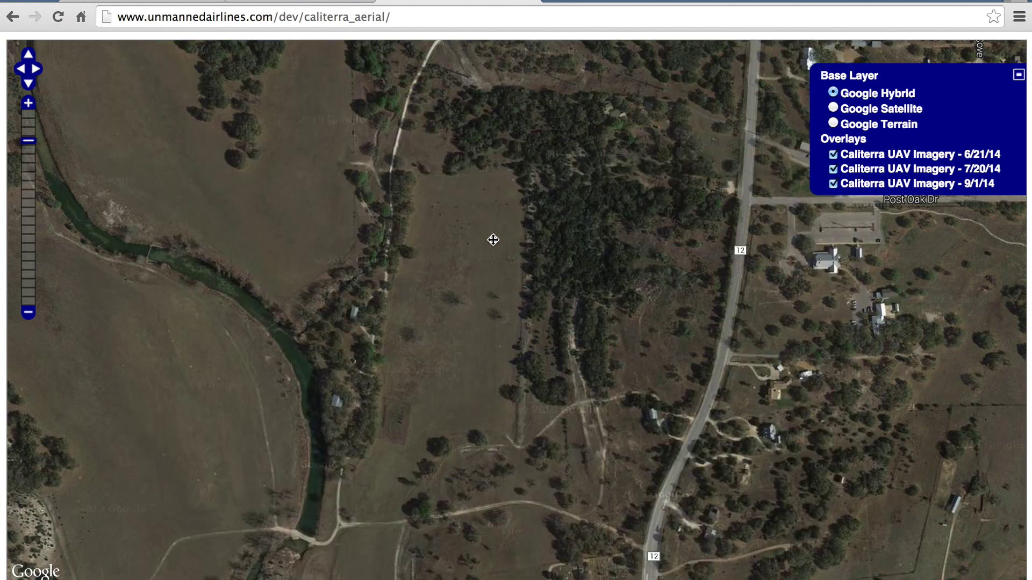